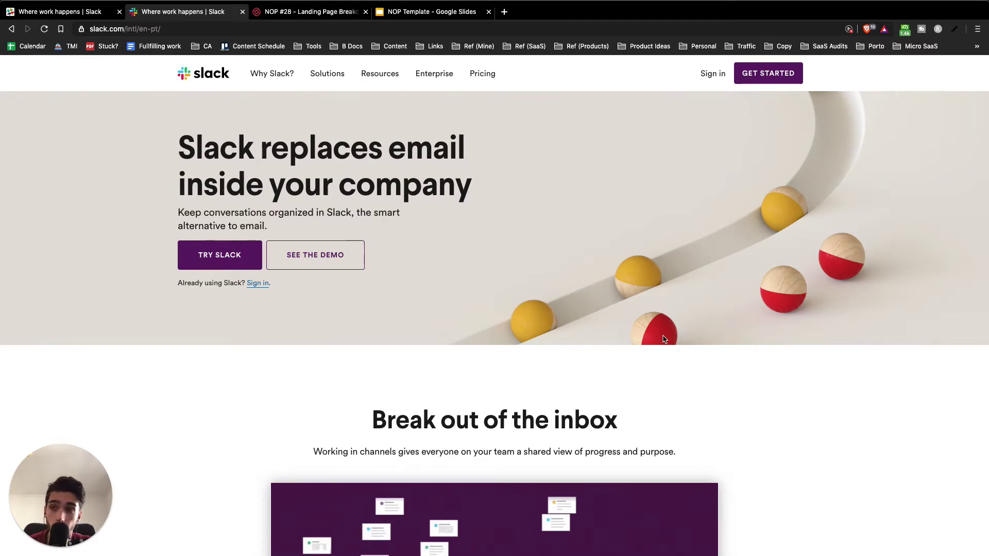
# Step: Bring up the 29 November 2018 Wayback capture of slack.com and scroll through its 'Where Work Happens' page
pyautogui.click(77, 11)
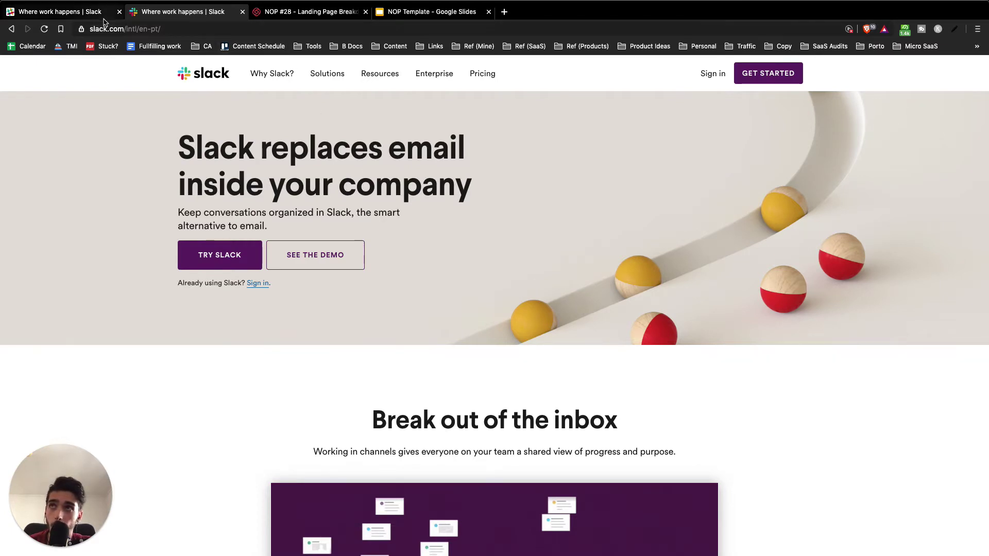
pyautogui.scroll(-1, 605, 437)
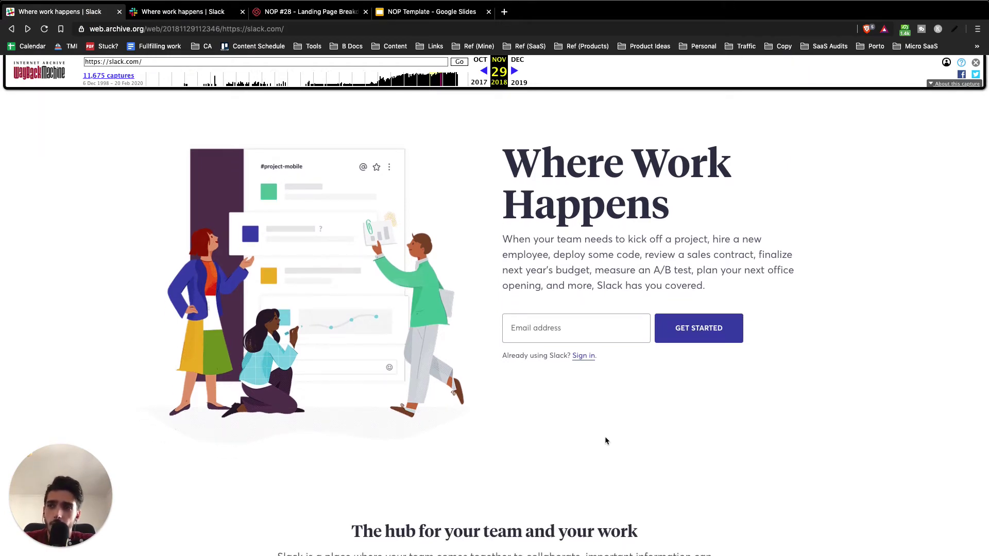
pyautogui.scroll(-5, 605, 438)
pyautogui.moveTo(360, 266); pyautogui.dragTo(461, 410)
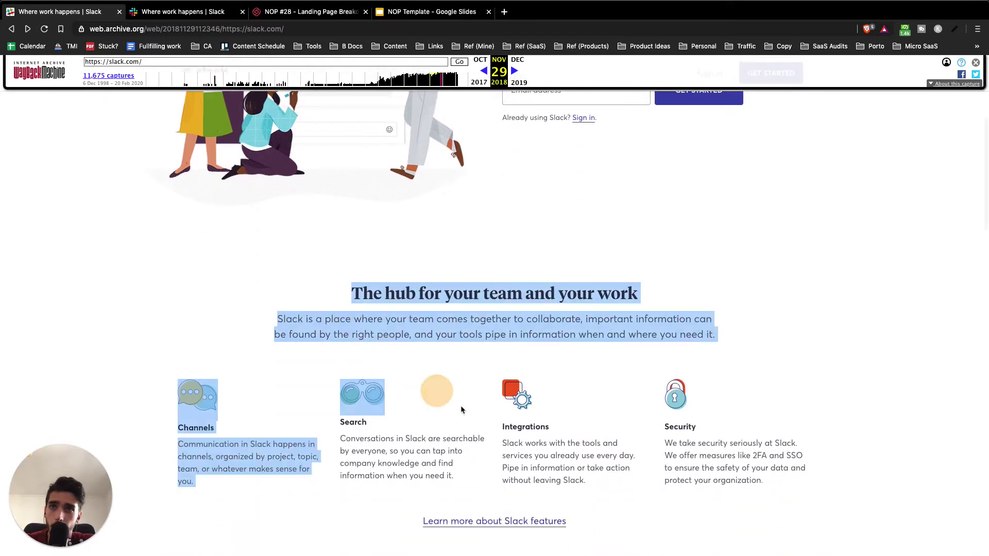
pyautogui.click(479, 415)
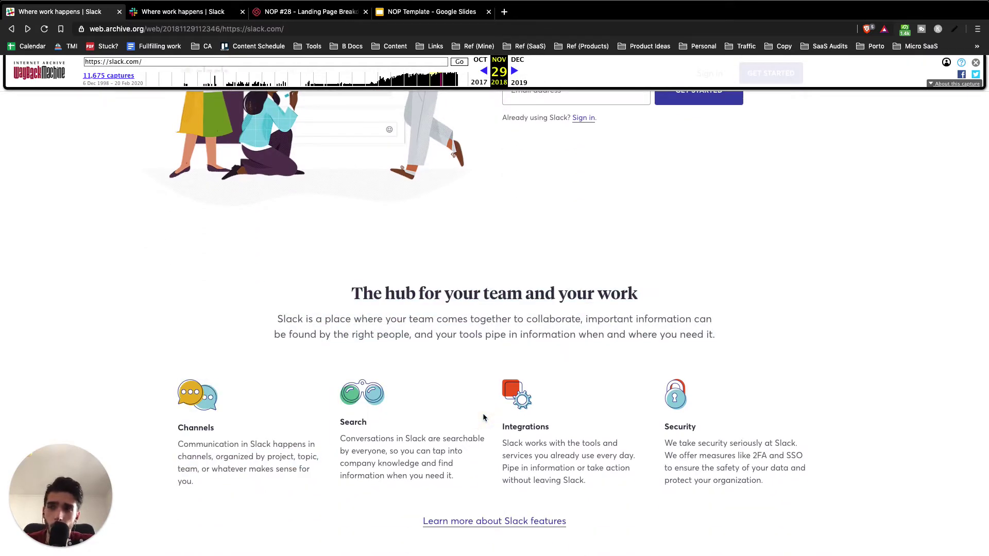
pyautogui.scroll(5, 483, 416)
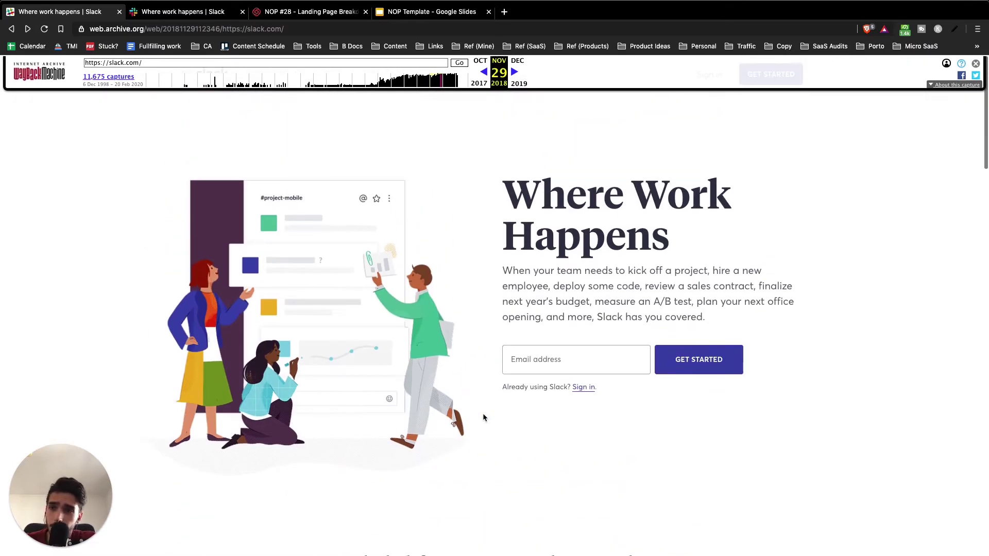
pyautogui.scroll(-1, 483, 417)
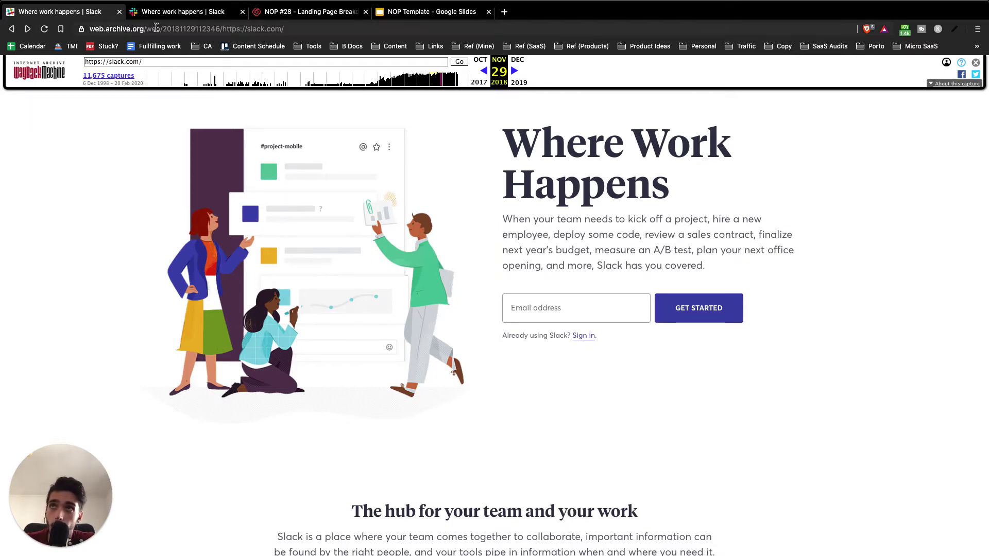
# Step: Return to the live Slack en-pt homepage and highlight its hero headline
pyautogui.click(183, 11)
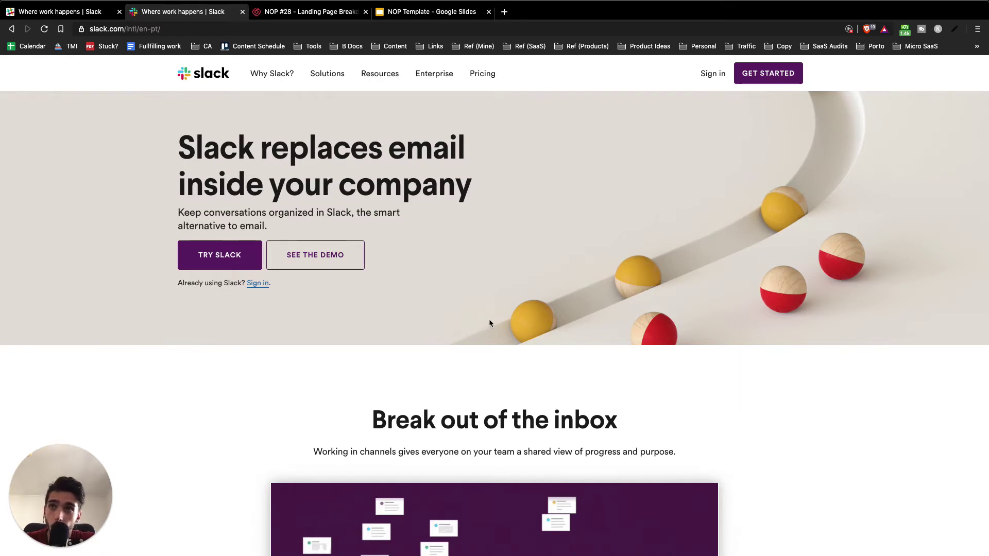
pyautogui.moveTo(475, 192); pyautogui.dragTo(226, 149)
pyautogui.click(161, 155)
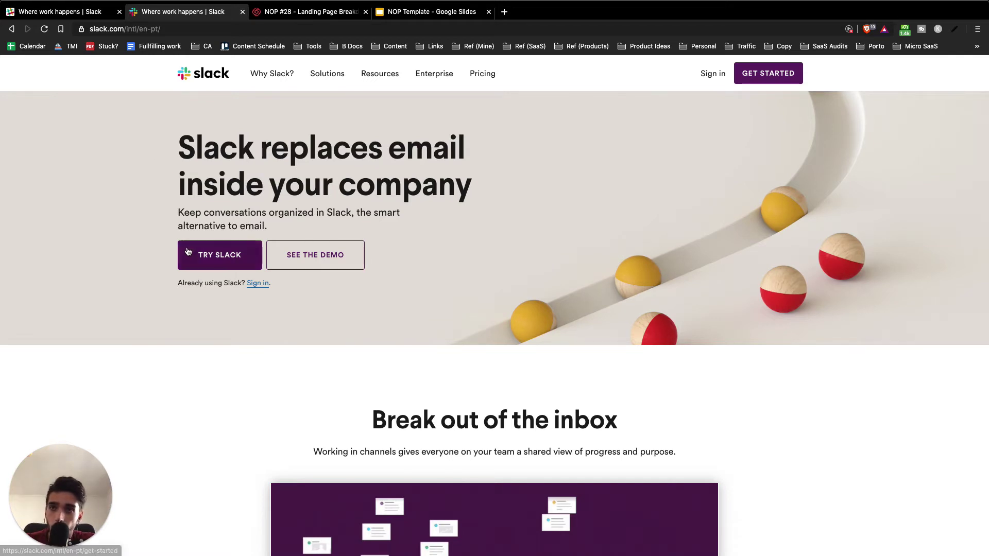
# Step: Scroll down to the 'Break out of the inbox' channels section and highlight its heading
pyautogui.scroll(-5, 258, 359)
pyautogui.scroll(-1, 320, 442)
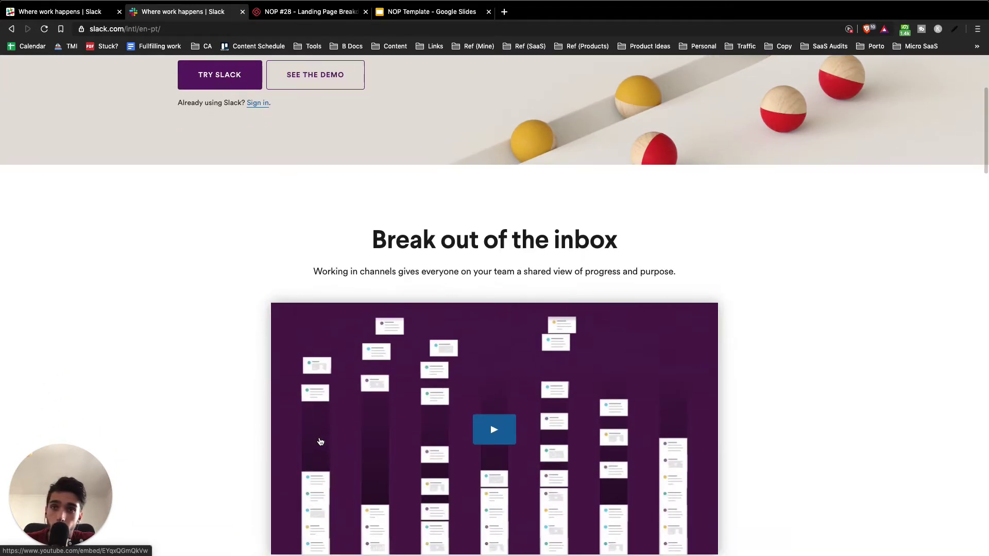
pyautogui.scroll(-2, 320, 442)
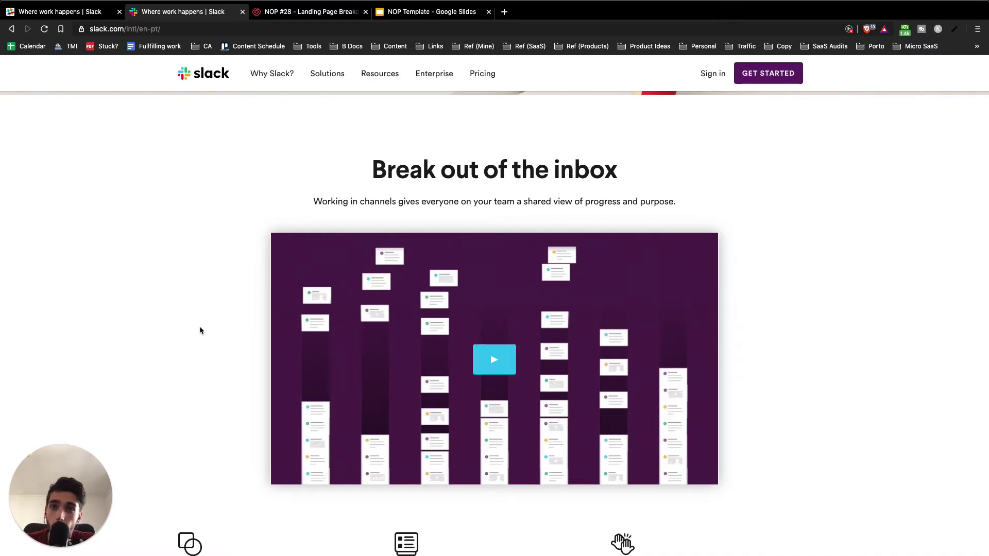
pyautogui.scroll(-1, 472, 342)
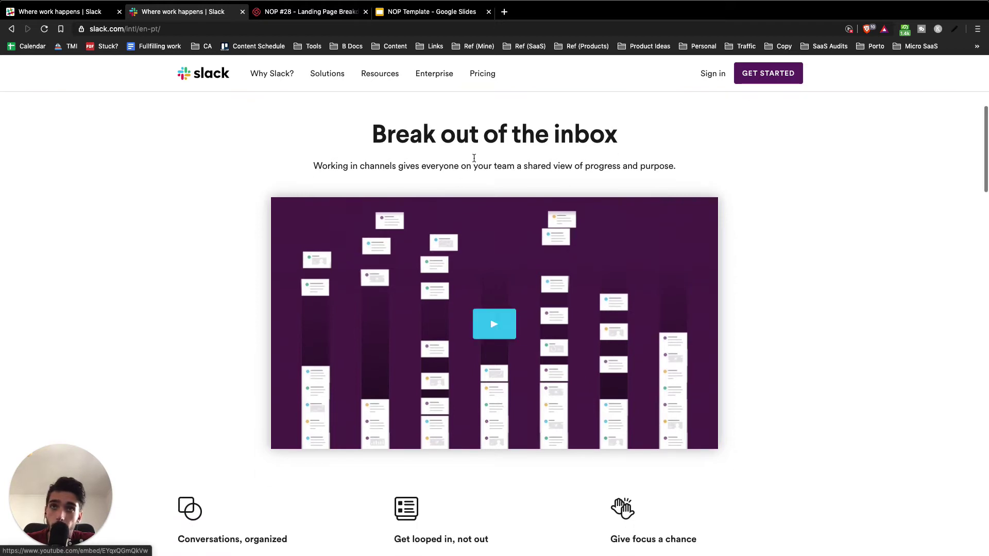
pyautogui.scroll(-6, 567, 392)
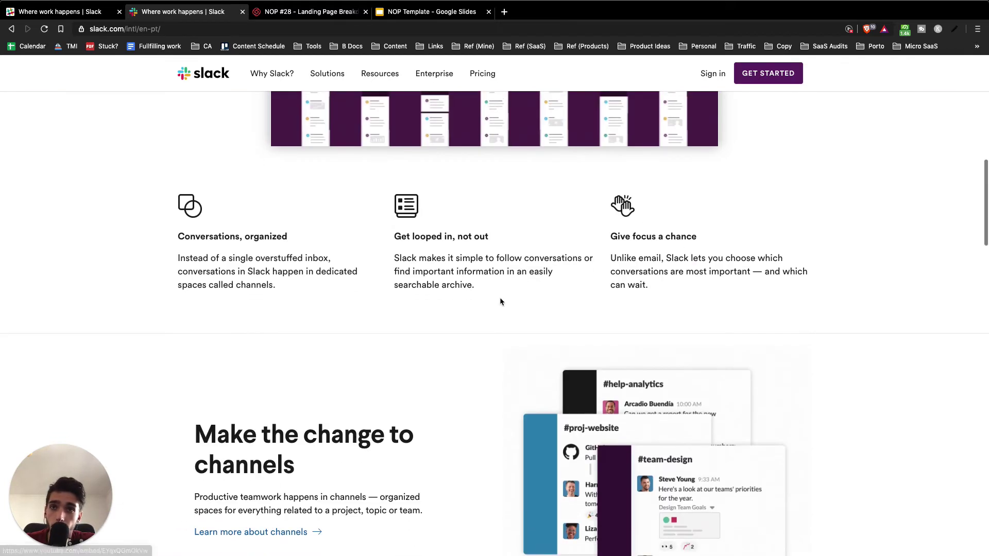
pyautogui.scroll(4, 499, 297)
pyautogui.scroll(3, 501, 301)
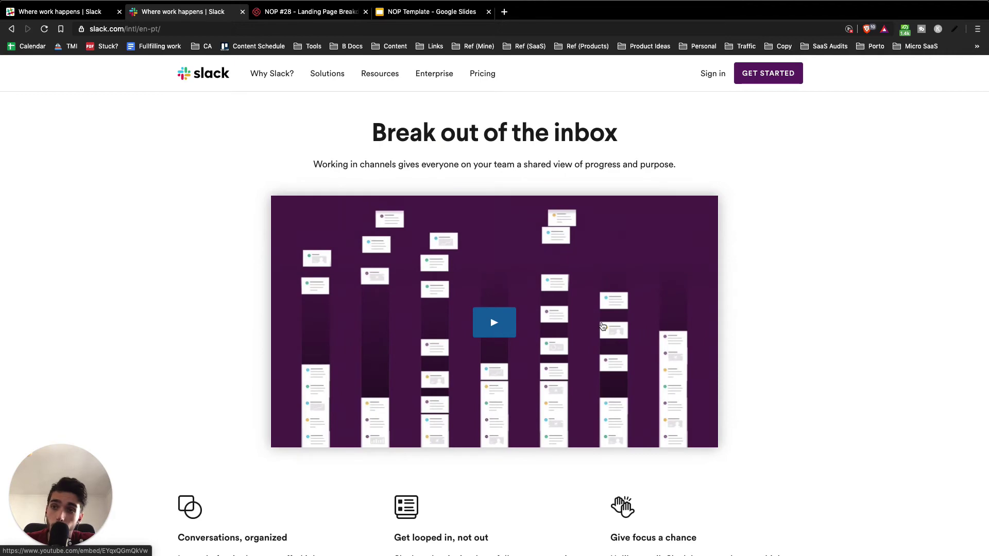
pyautogui.scroll(-7, 592, 361)
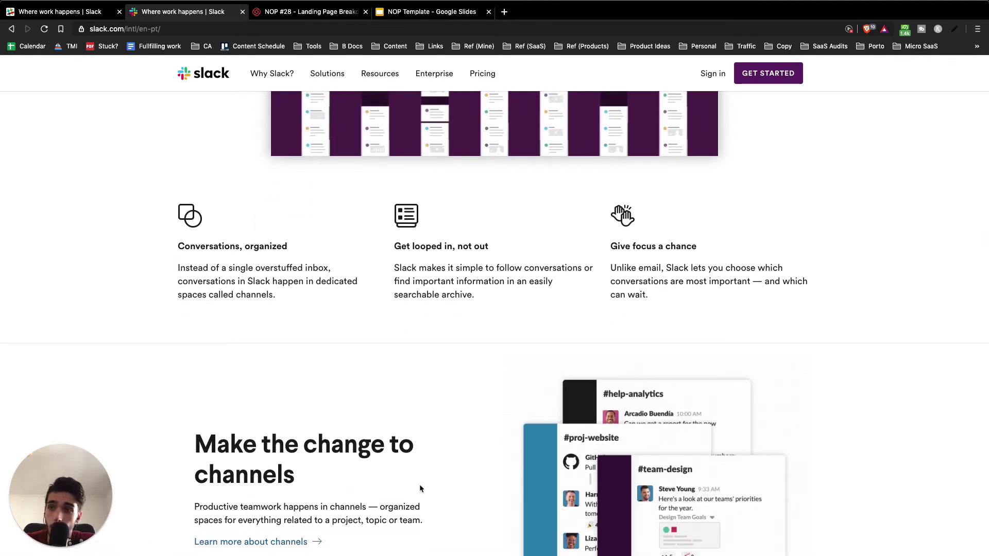
pyautogui.scroll(10, 420, 487)
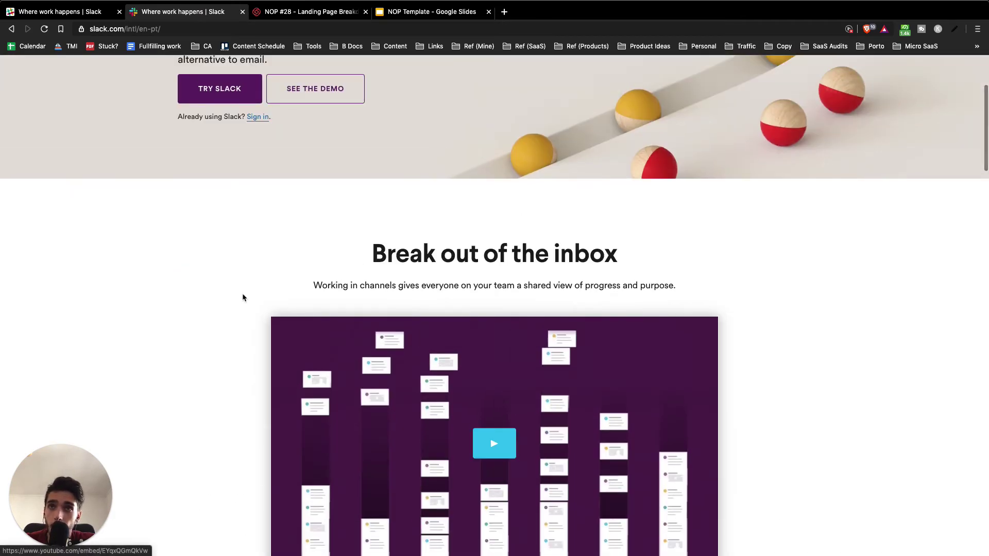
pyautogui.scroll(-2, 243, 297)
pyautogui.scroll(1, 243, 298)
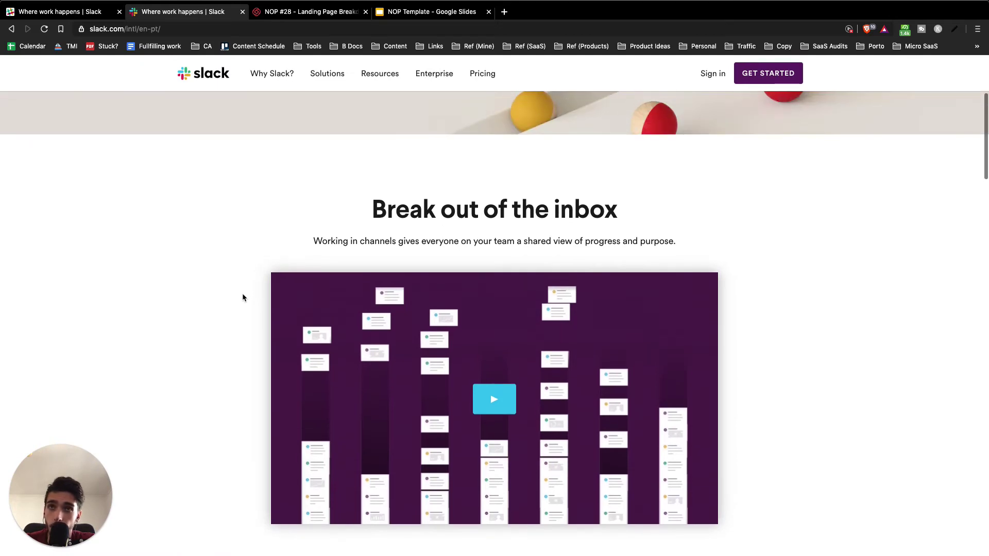
pyautogui.moveTo(662, 218); pyautogui.dragTo(393, 214)
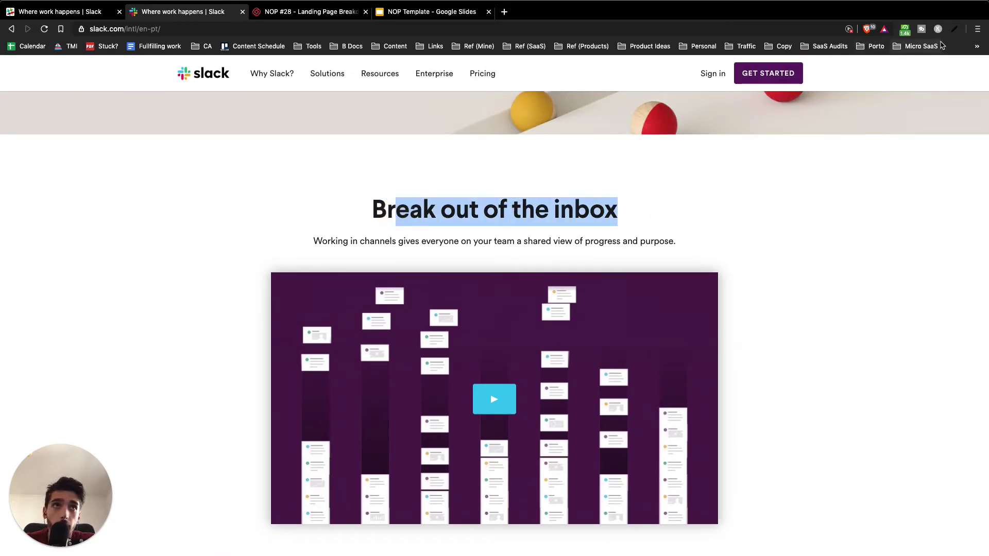
pyautogui.click(892, 179)
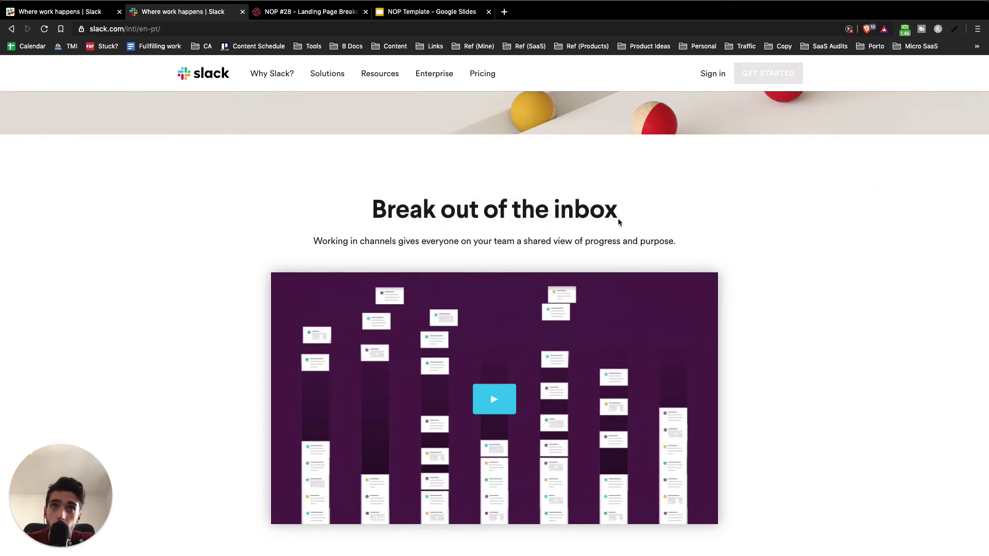
# Step: Enable in-page editing and rewrite the heading as 'Here's How Slack Can Change How Your Team Communicates (Under 1 min)'
pyautogui.click(957, 30)
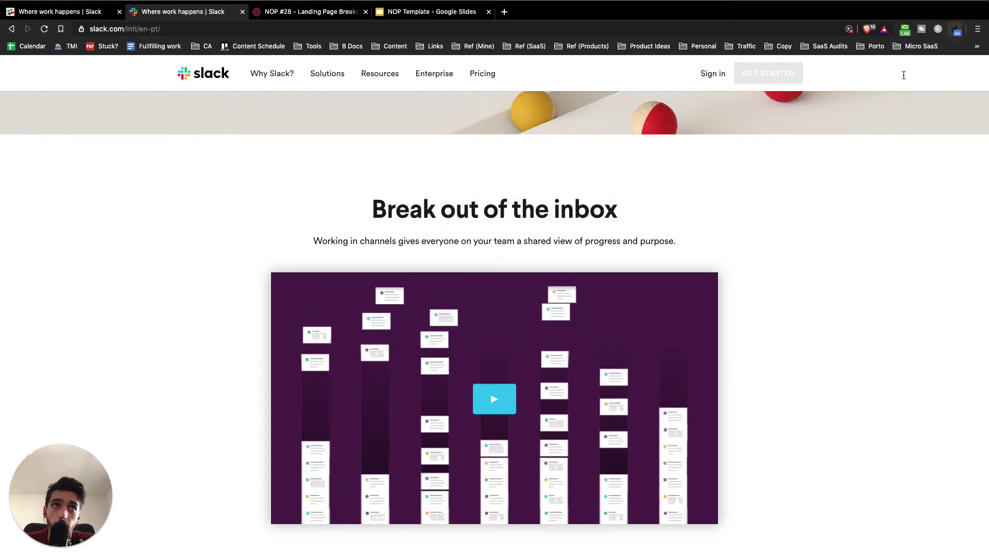
pyautogui.moveTo(612, 212); pyautogui.dragTo(258, 214)
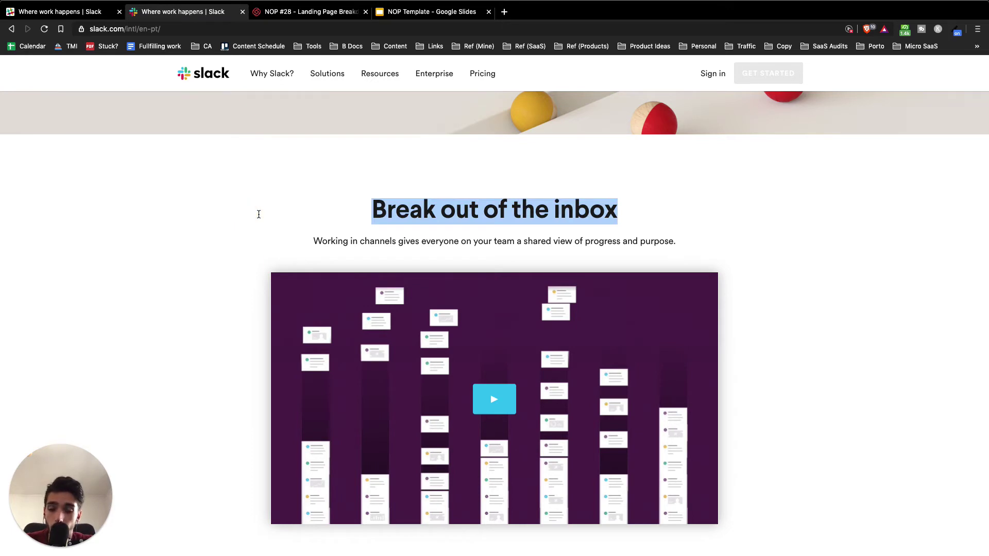
pyautogui.write('h')
pyautogui.press('BackSpace')
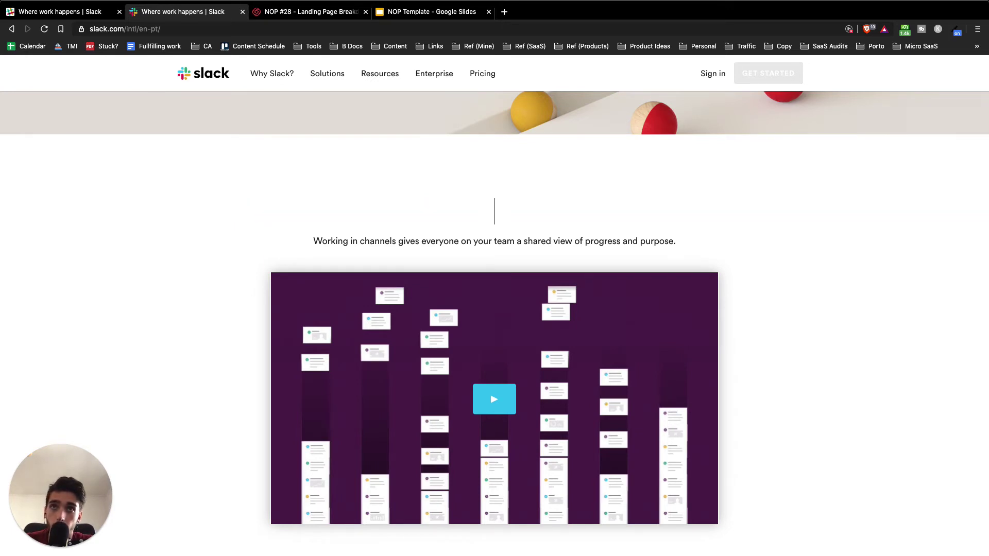
pyautogui.write("Here's How S")
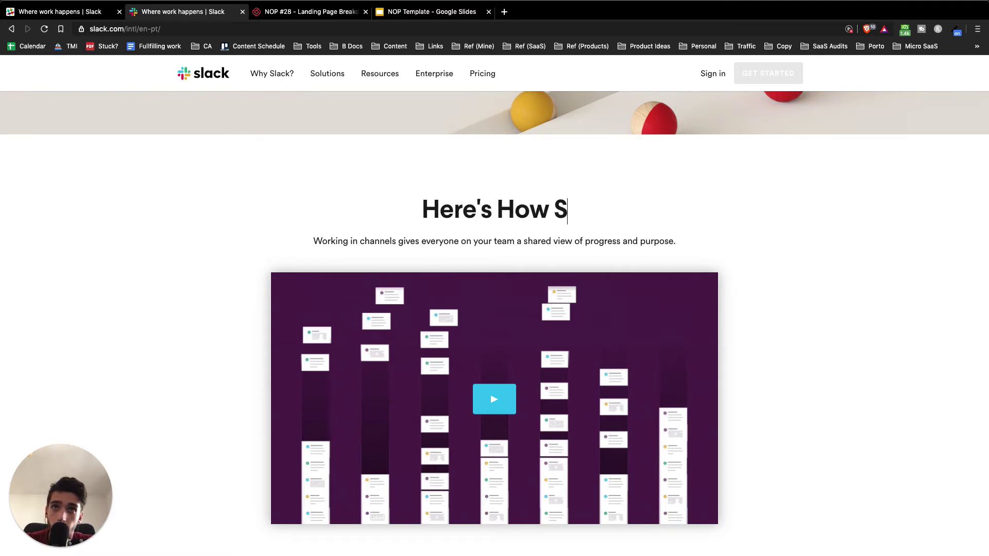
pyautogui.write('lack Can ')
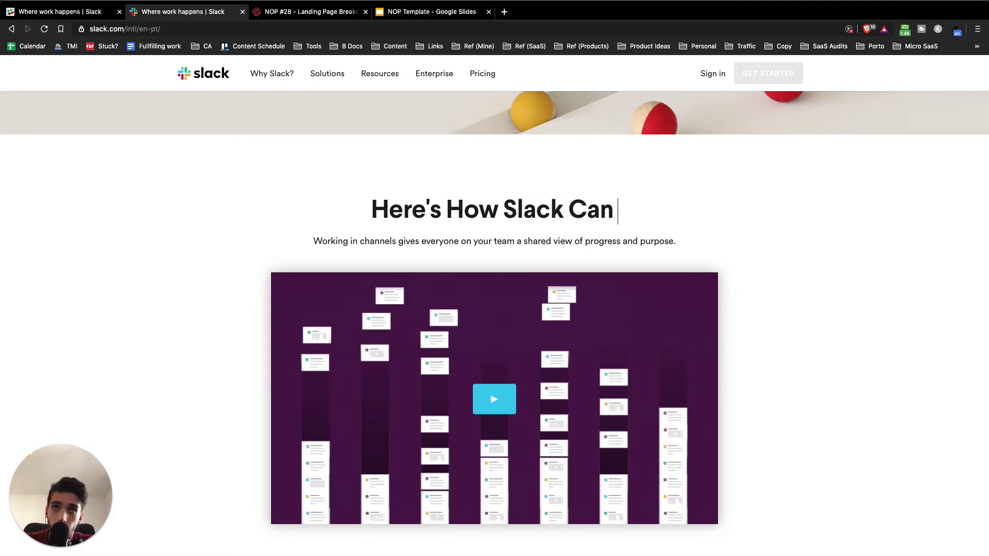
pyautogui.write('Change Hor')
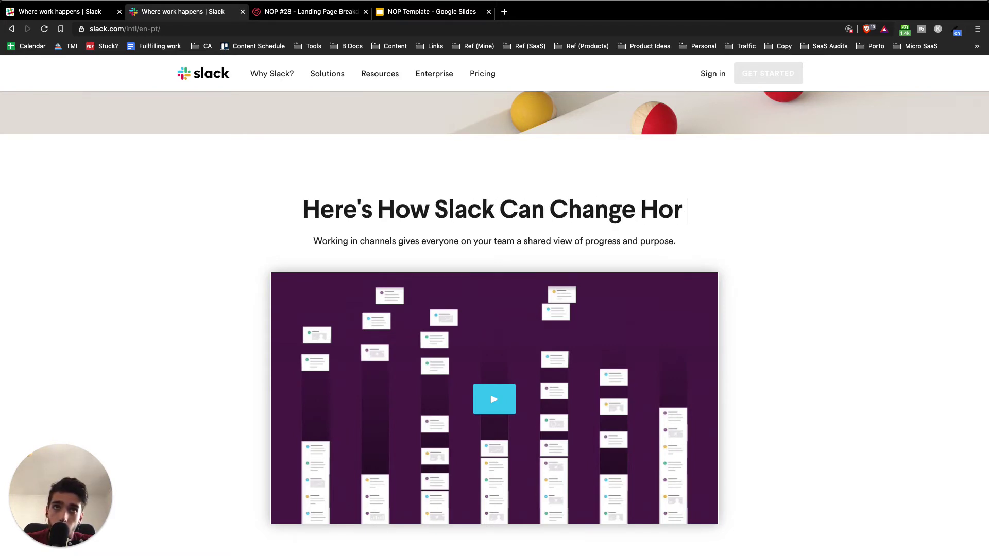
pyautogui.press('BackSpace')
pyautogui.write('W')
pyautogui.press('BackSpace')
pyautogui.write('w Yor')
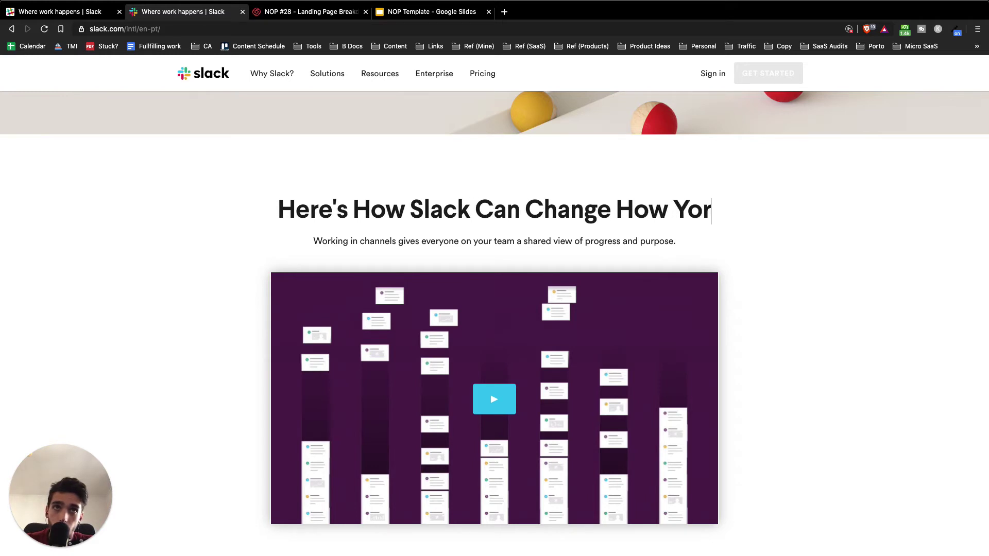
pyautogui.press('BackSpace')
pyautogui.write('ur Tea')
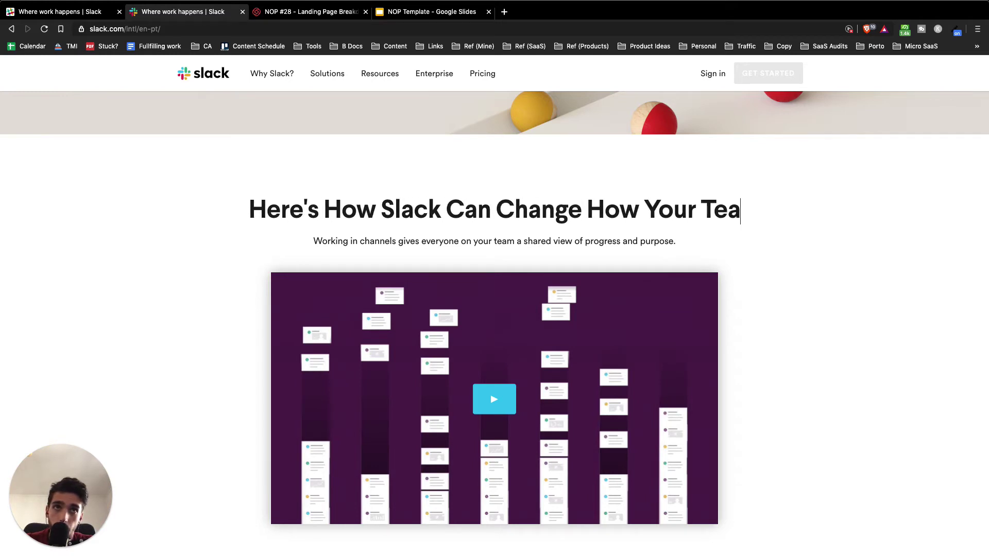
pyautogui.write('m Commun')
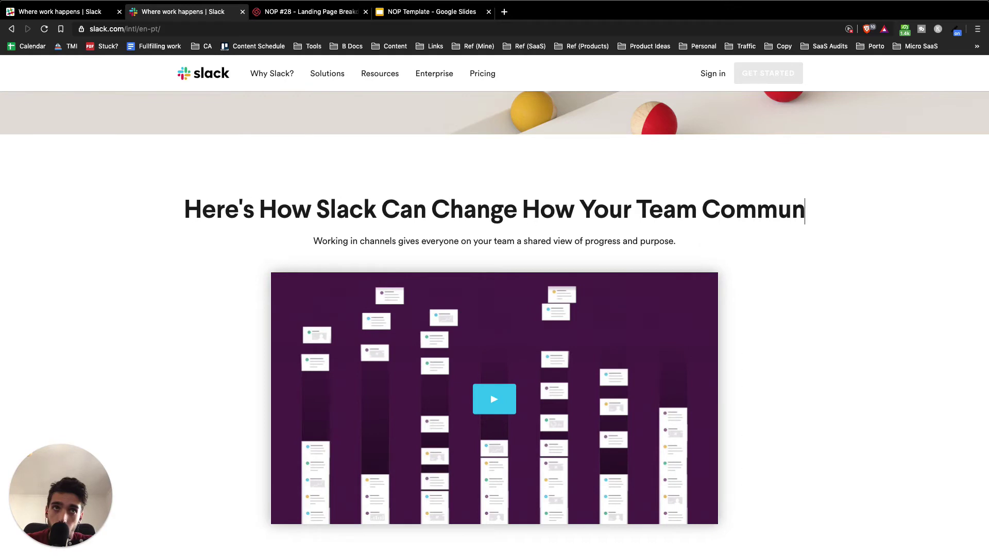
pyautogui.write('icates (U')
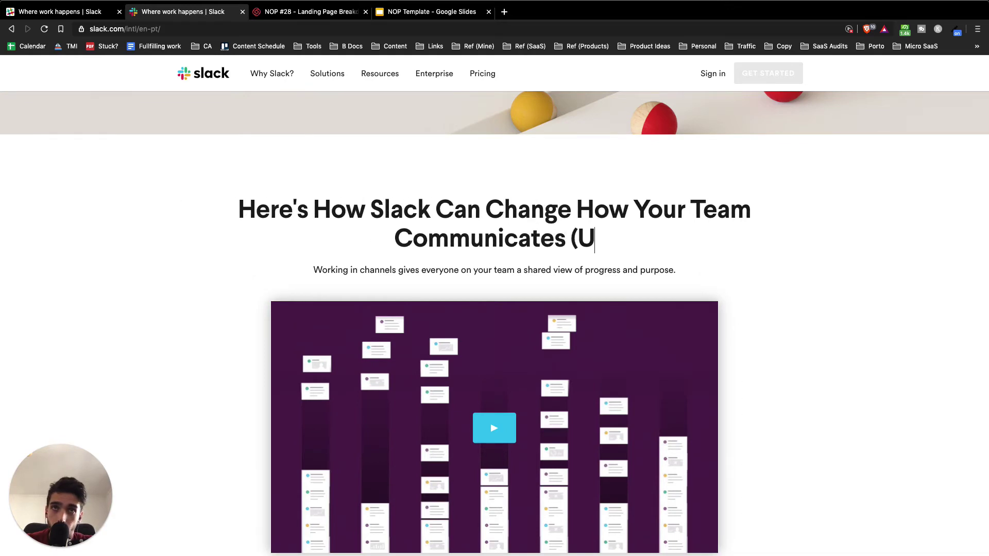
pyautogui.write('nder 1 min)')
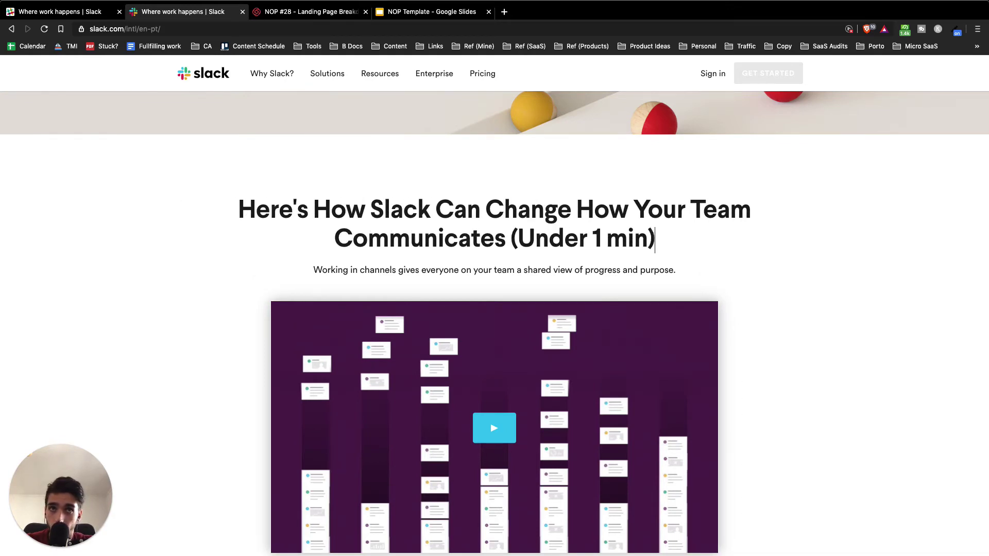
pyautogui.click(818, 328)
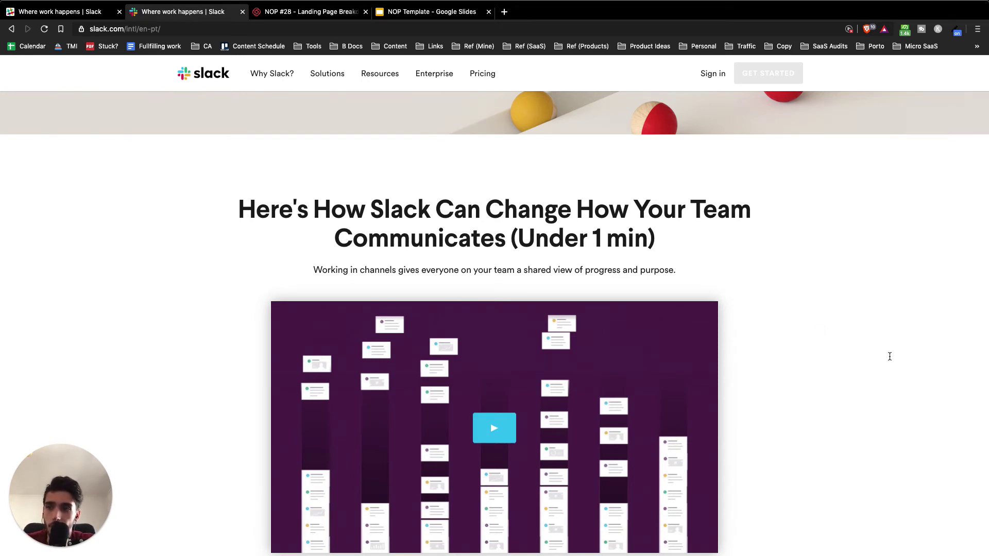
# Step: Scroll down to the 'Conversations, organized' feature row and 'Make the change to channels' section
pyautogui.scroll(-3, 890, 357)
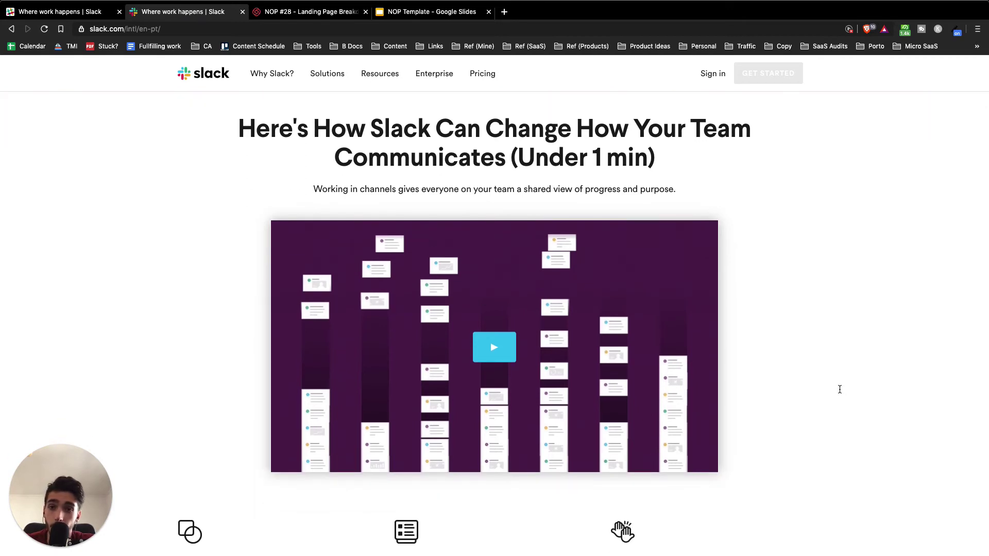
pyautogui.scroll(-10, 840, 389)
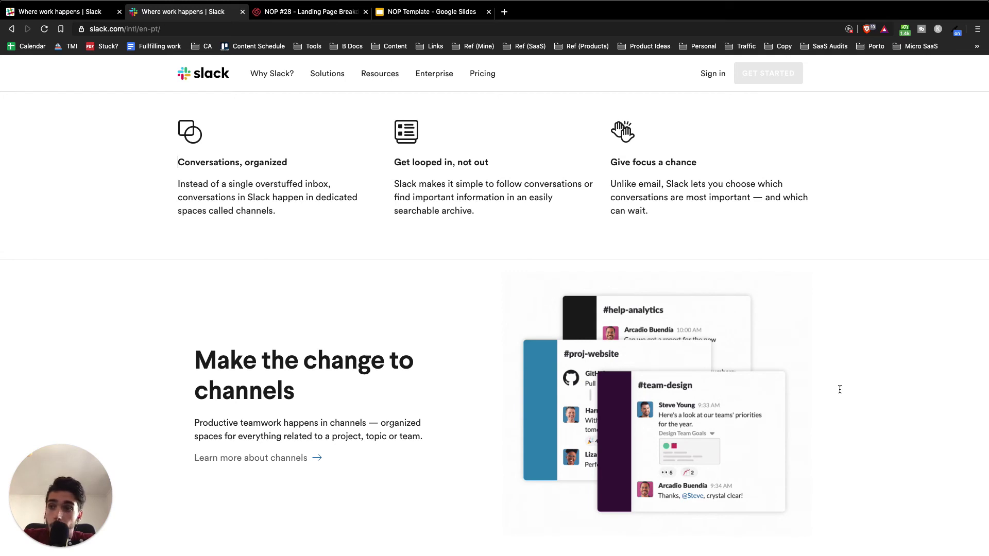
# Step: Switch to the NOP Template deck showing slide 9, the 'Can you help ME?' call-to-action
pyautogui.scroll(-2, 840, 390)
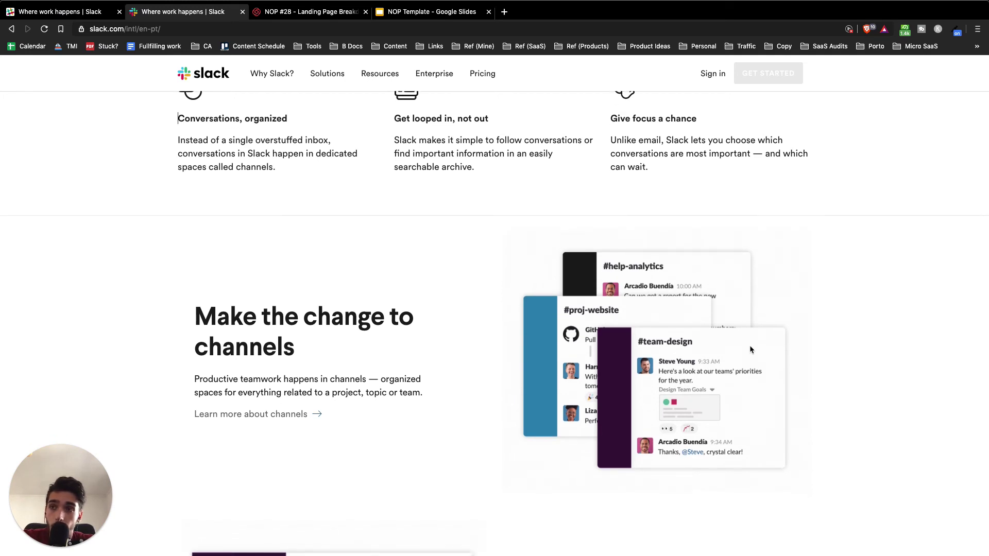
pyautogui.click(407, 12)
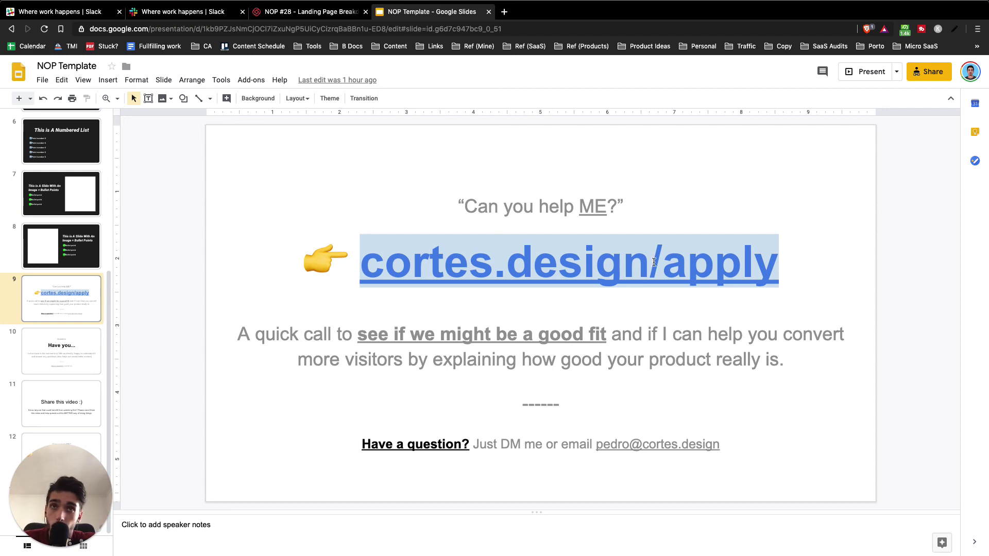
pyautogui.click(809, 291)
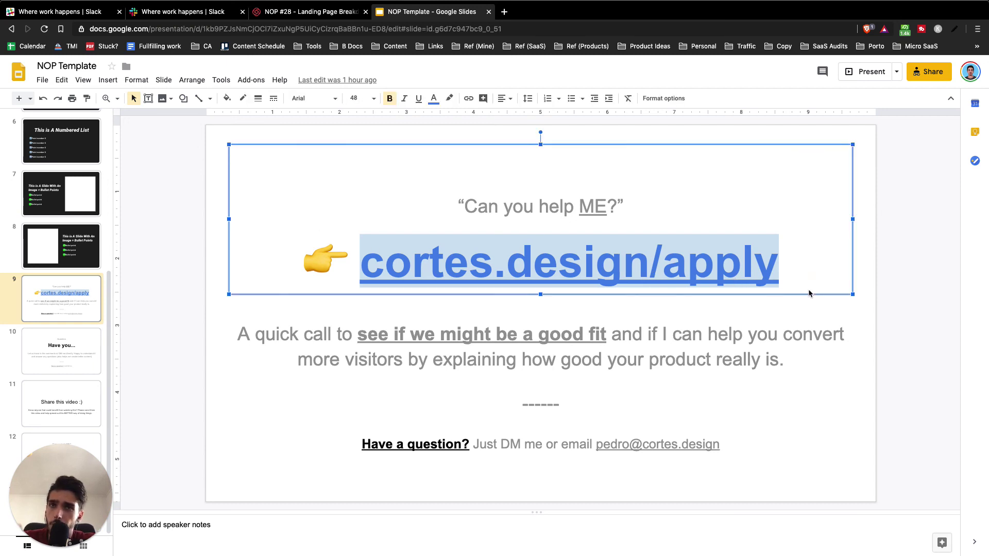
pyautogui.click(917, 351)
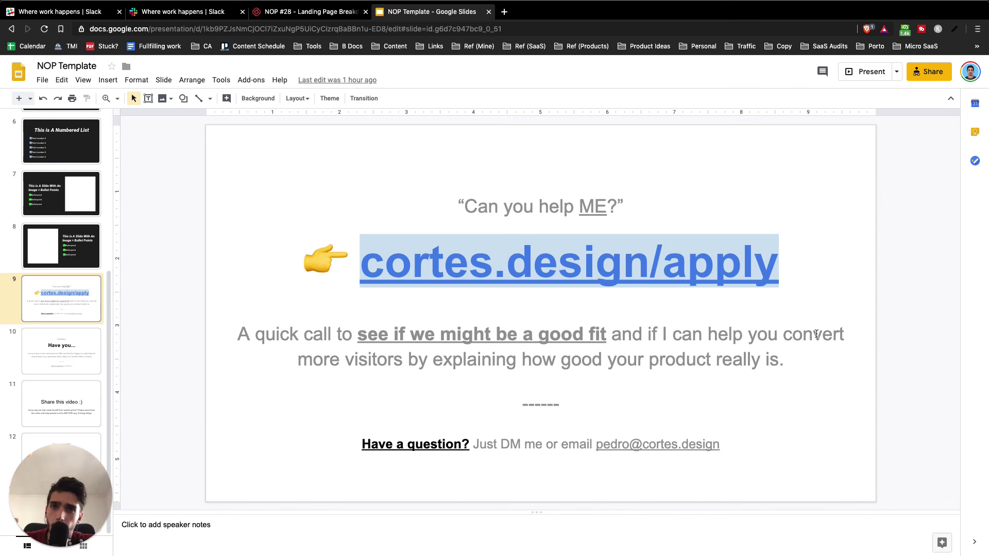